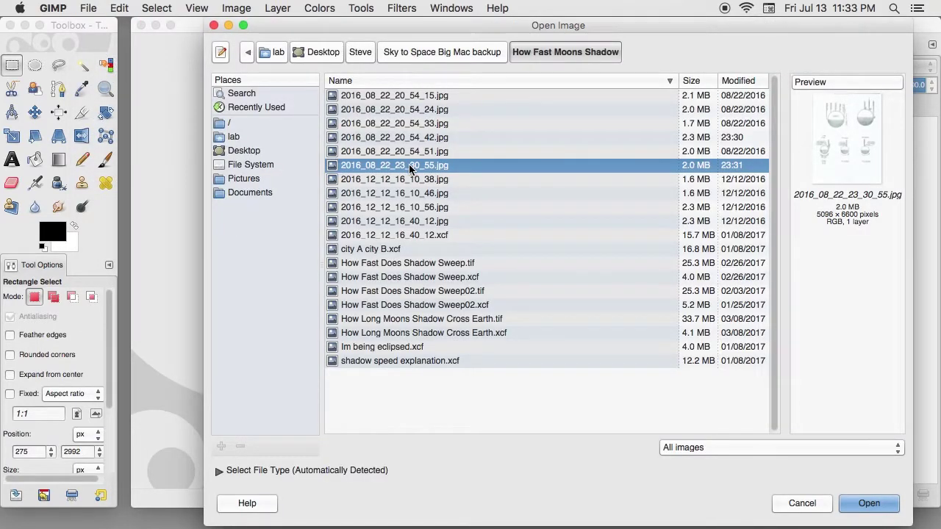
- Open the scanned drawing 2016_08_22_23_30_55.jpg and bring the whole page into view
{"action": "left_click", "coordinate": [871, 503]}
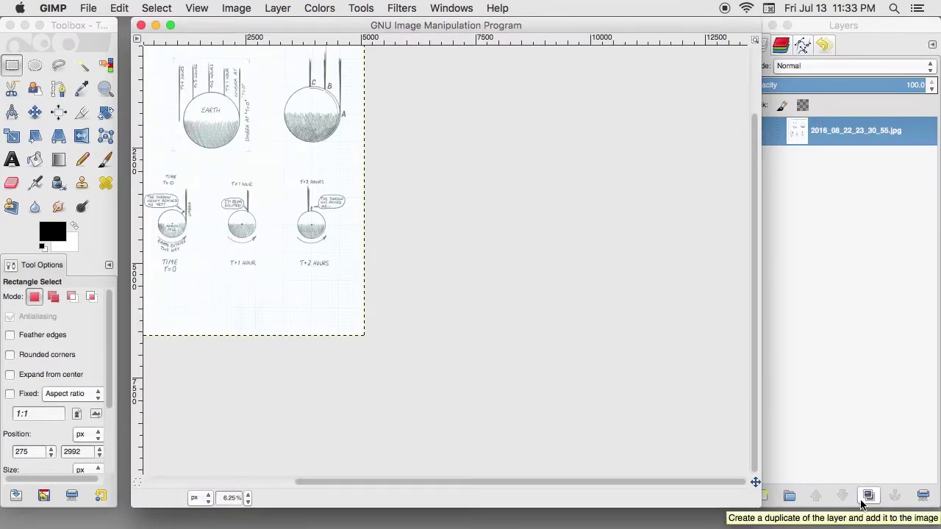
{"action": "key", "text": "plus"}
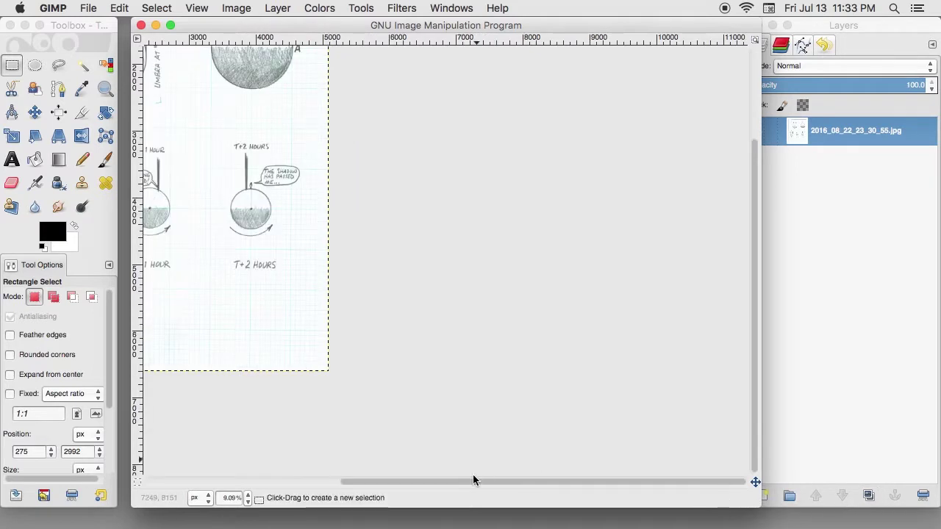
{"action": "left_click_drag", "start_coordinate": [471, 488], "coordinate": [308, 497]}
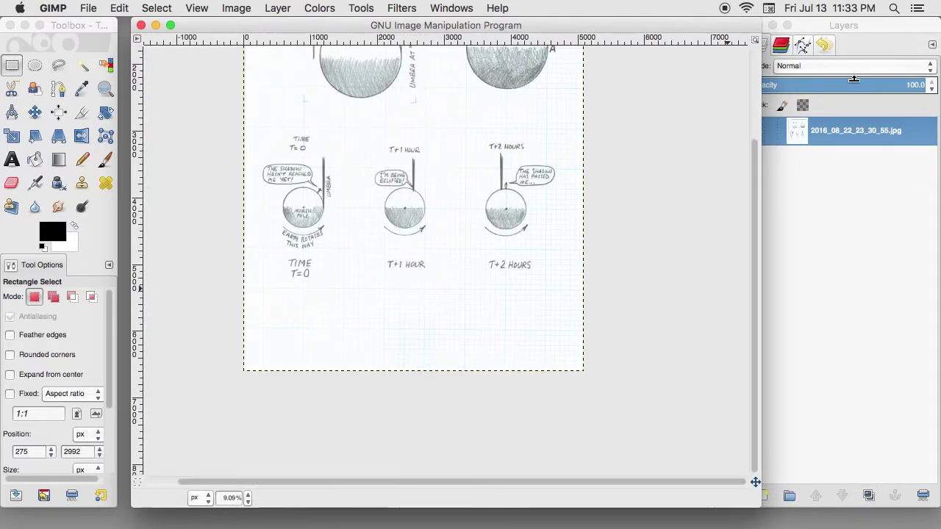
{"action": "left_click_drag", "start_coordinate": [755, 147], "coordinate": [770, 69]}
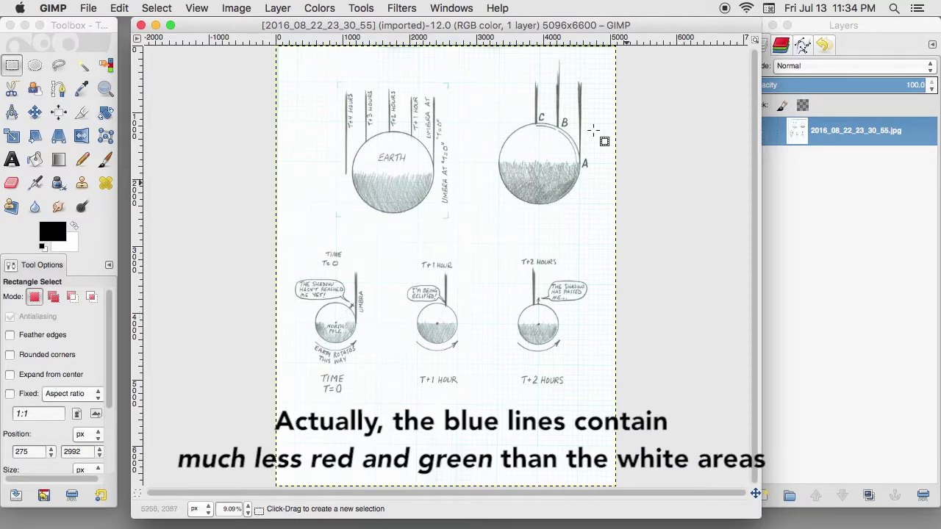
- Open the Channel Mixer beside the drawing and examine the default mix of the Red, Green and Blue output channels
{"action": "left_click", "coordinate": [319, 9]}
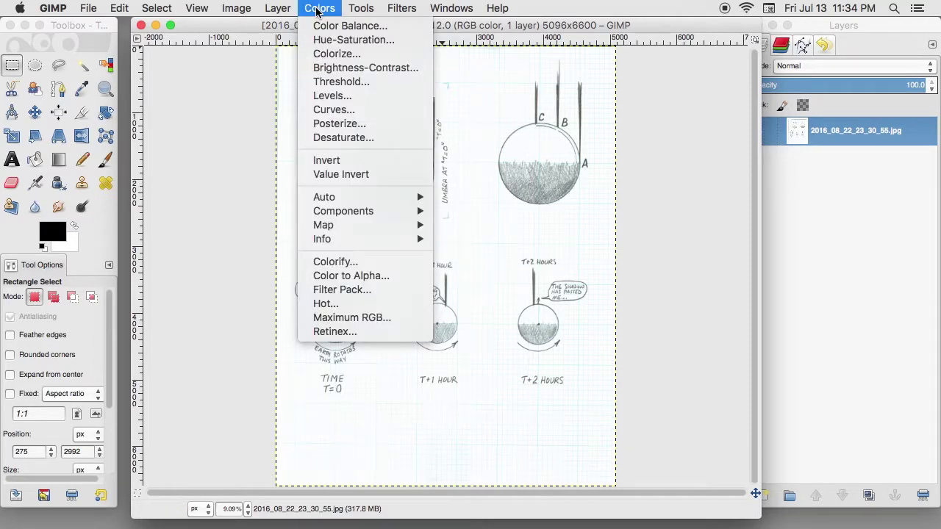
{"action": "mouse_move", "coordinate": [353, 212]}
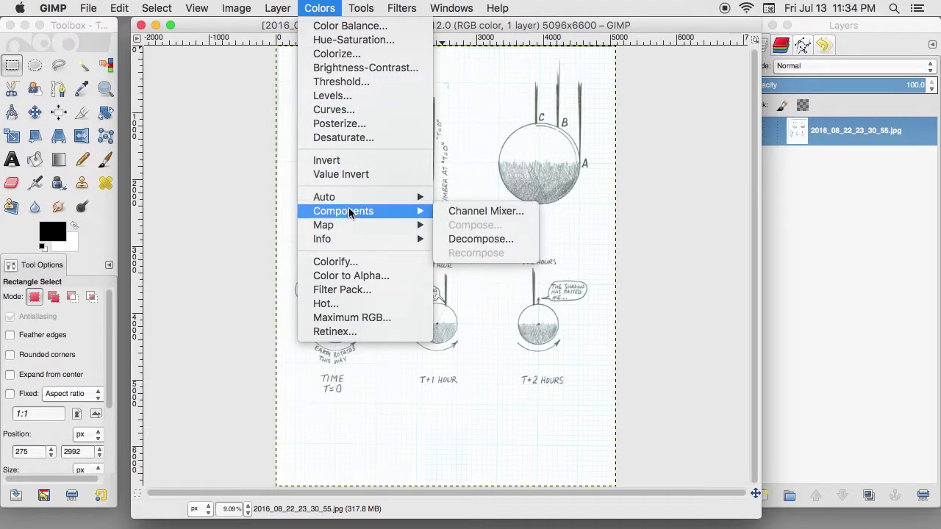
{"action": "left_click", "coordinate": [473, 212]}
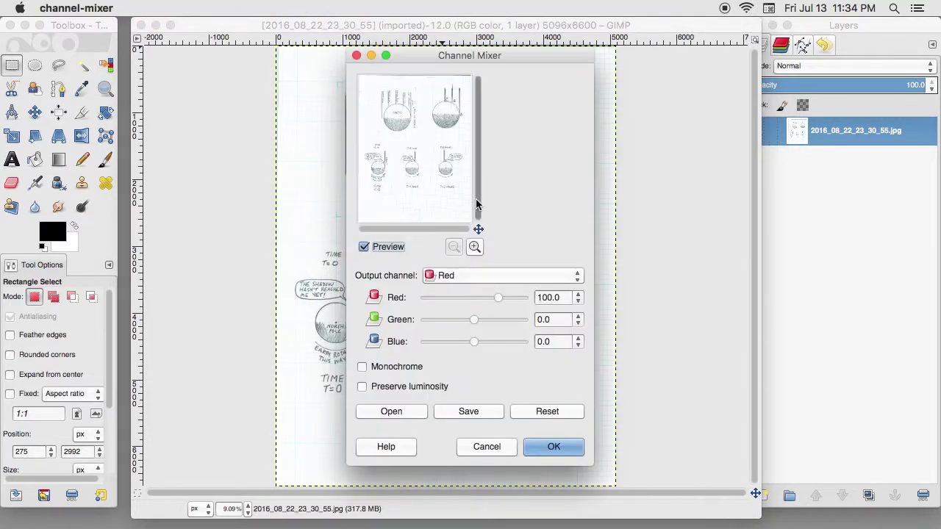
{"action": "left_click_drag", "start_coordinate": [521, 56], "coordinate": [638, 59]}
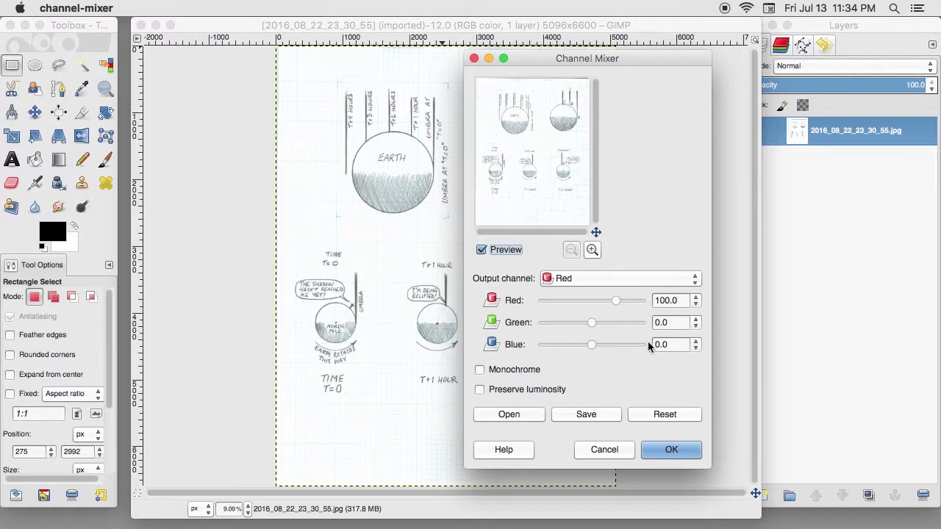
{"action": "left_click", "coordinate": [626, 279]}
{"action": "left_click", "coordinate": [608, 290]}
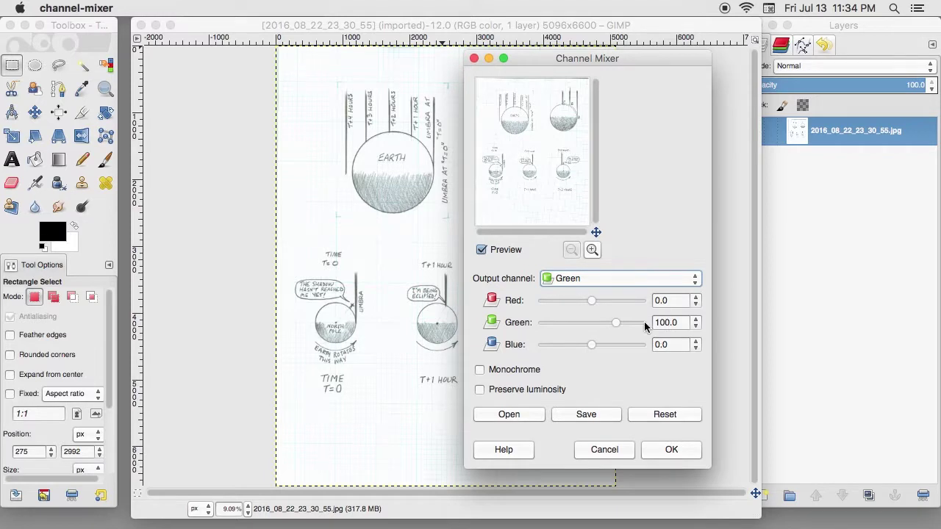
{"action": "left_click", "coordinate": [617, 278]}
{"action": "left_click", "coordinate": [583, 295]}
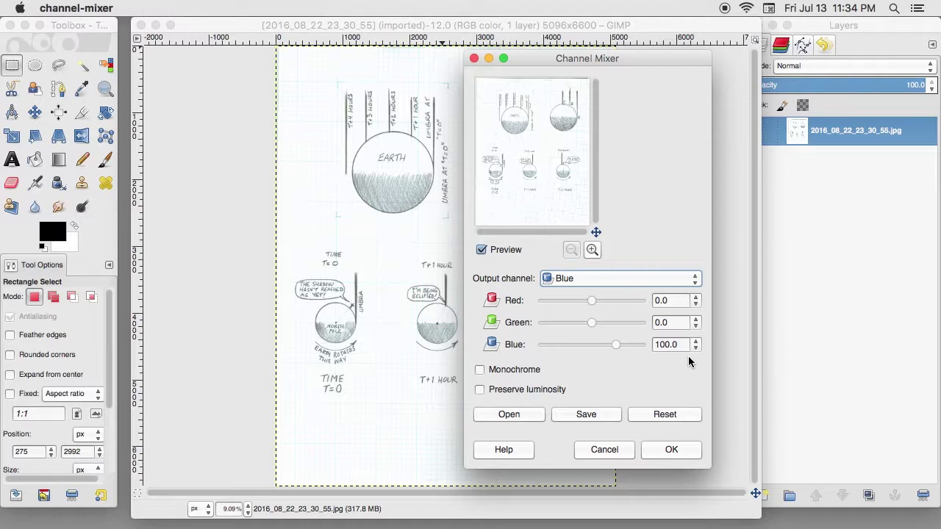
- For the Red output channel in the Channel Mixer, set Red to 0 and Blue to 100
{"action": "left_click", "coordinate": [579, 278]}
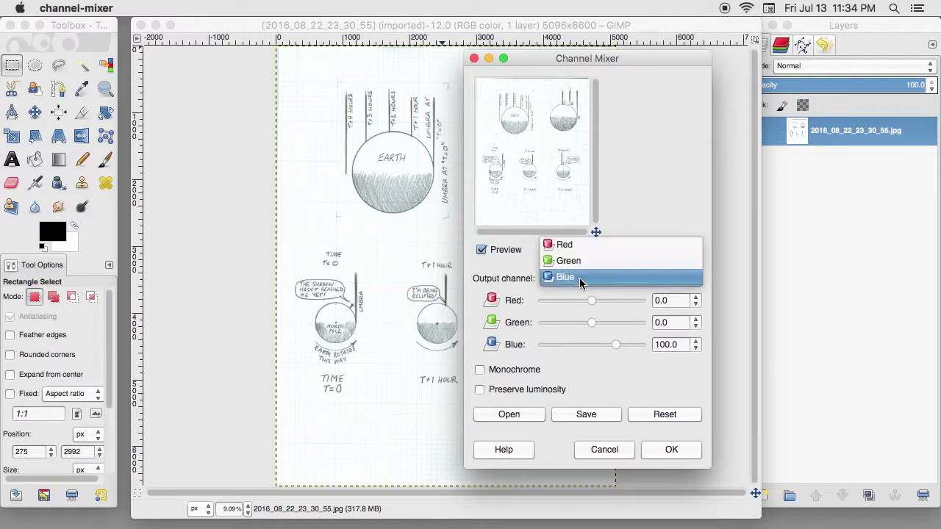
{"action": "left_click", "coordinate": [566, 247]}
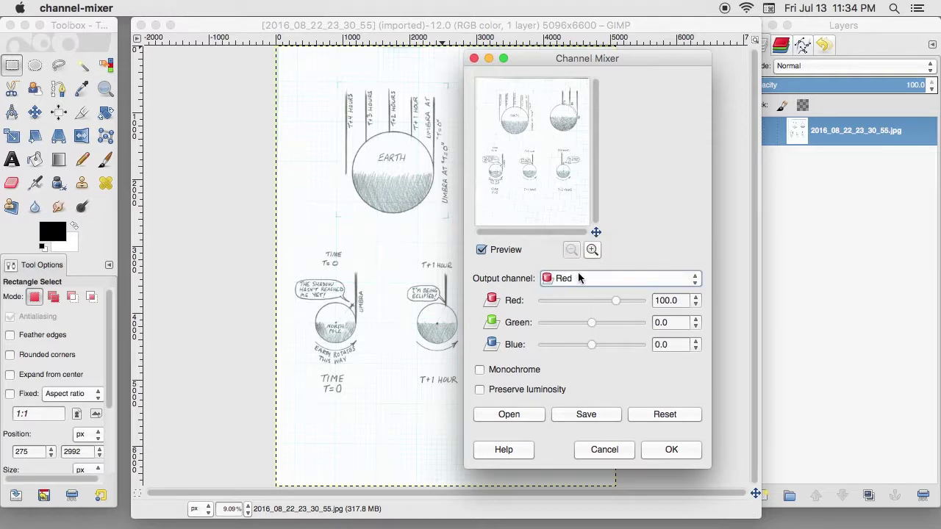
{"action": "left_click_drag", "start_coordinate": [677, 299], "coordinate": [639, 297]}
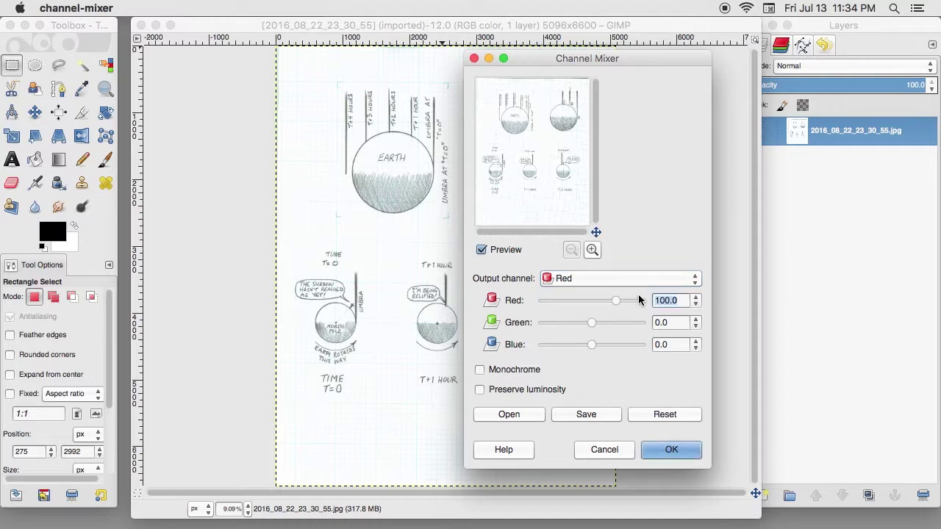
{"action": "type", "text": "0"}
{"action": "left_click_drag", "start_coordinate": [676, 345], "coordinate": [632, 345]}
{"action": "type", "text": "100"}
{"action": "key", "text": "Tab"}
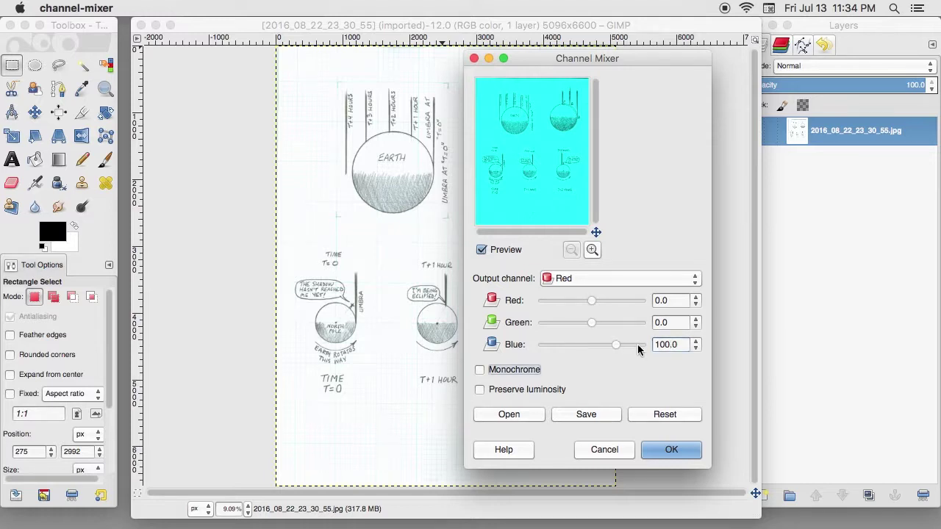
- For the Green output channel, set Green to 0 and Blue to 100, and apply the channel mix
{"action": "left_click", "coordinate": [595, 280]}
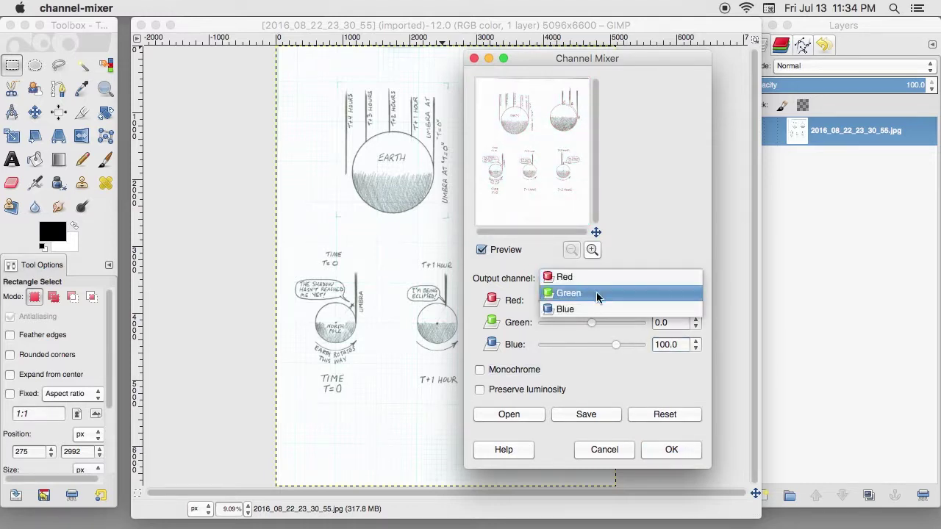
{"action": "left_click", "coordinate": [601, 294]}
{"action": "left_click_drag", "start_coordinate": [682, 328], "coordinate": [648, 320]}
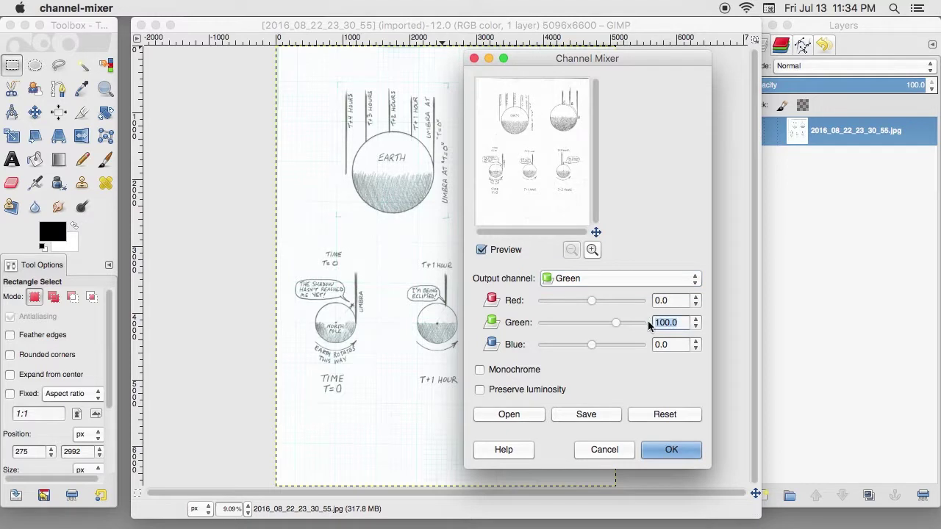
{"action": "type", "text": "0"}
{"action": "key", "text": "Tab"}
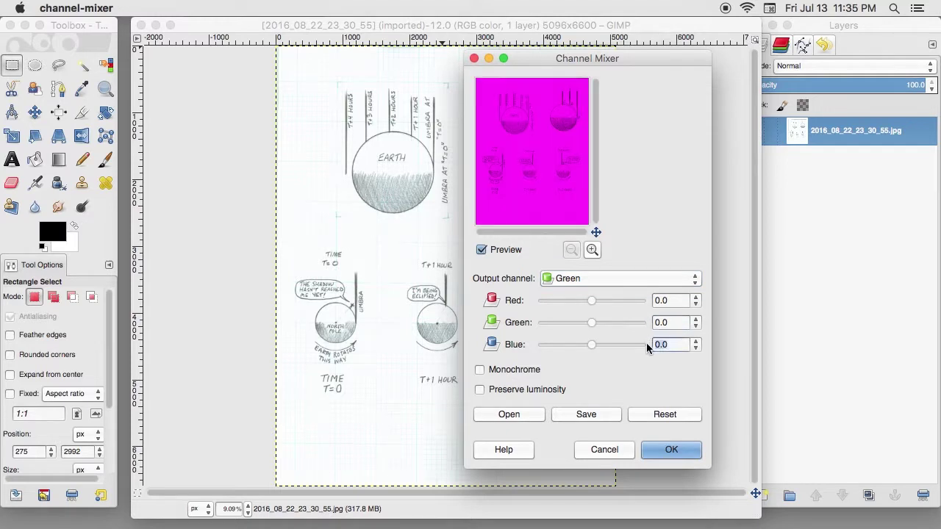
{"action": "type", "text": "100"}
{"action": "key", "text": "Tab"}
{"action": "left_click", "coordinate": [666, 449]}
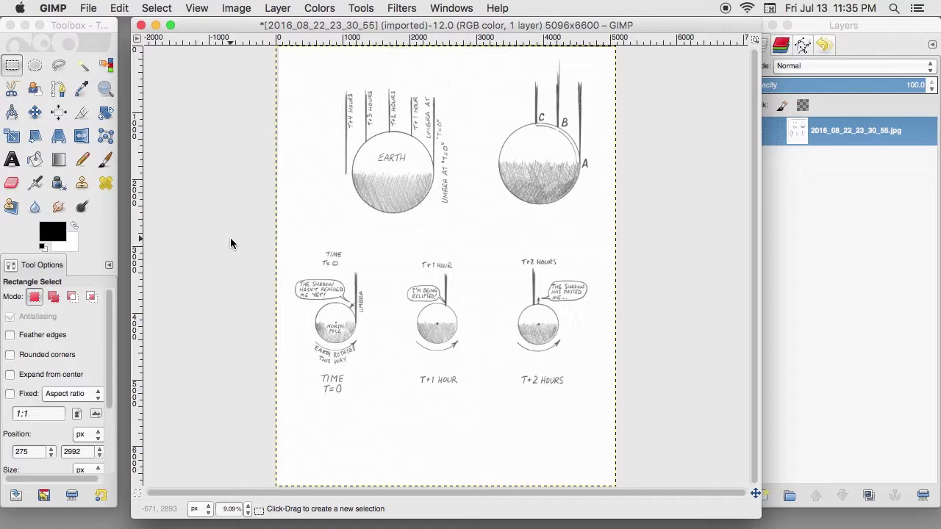
- Undo the channel mix and apply the saved Channel Mixer settings "eliminate blue grid" instead
{"action": "left_click", "coordinate": [117, 8]}
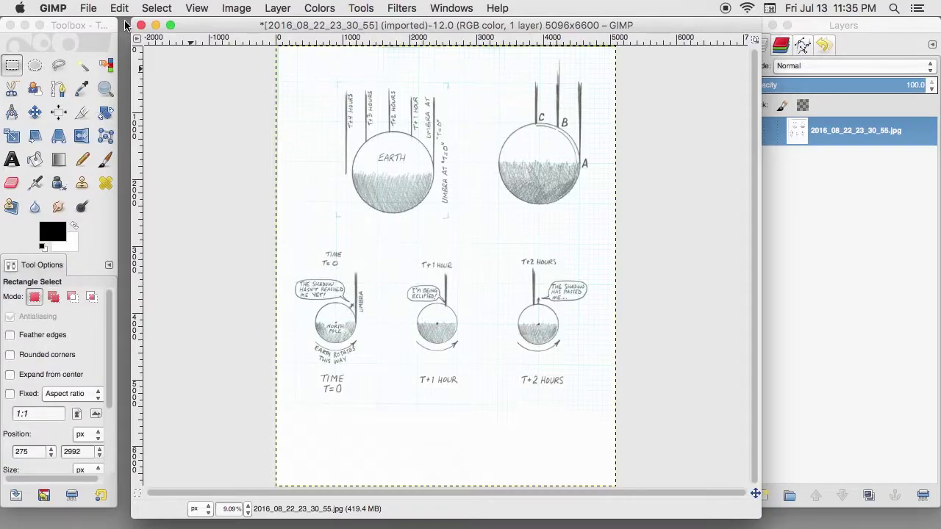
{"action": "left_click", "coordinate": [316, 9]}
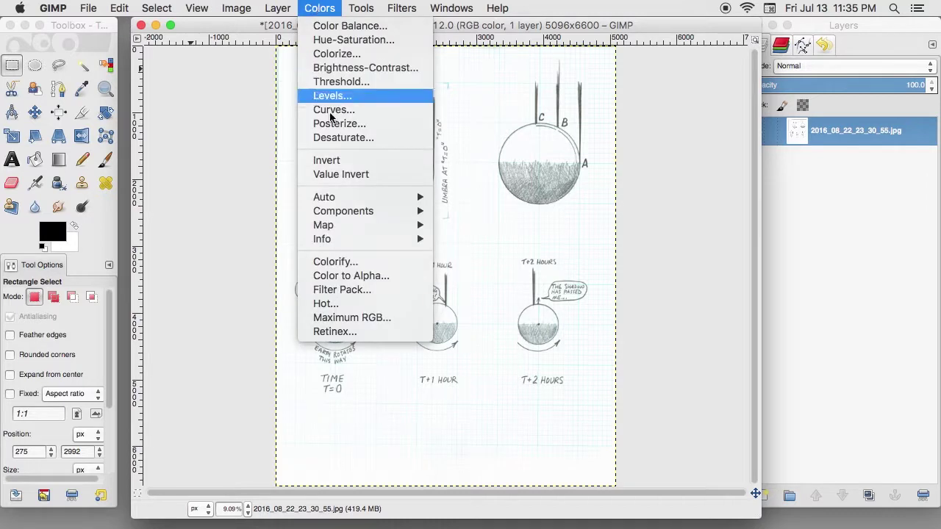
{"action": "left_click", "coordinate": [460, 219]}
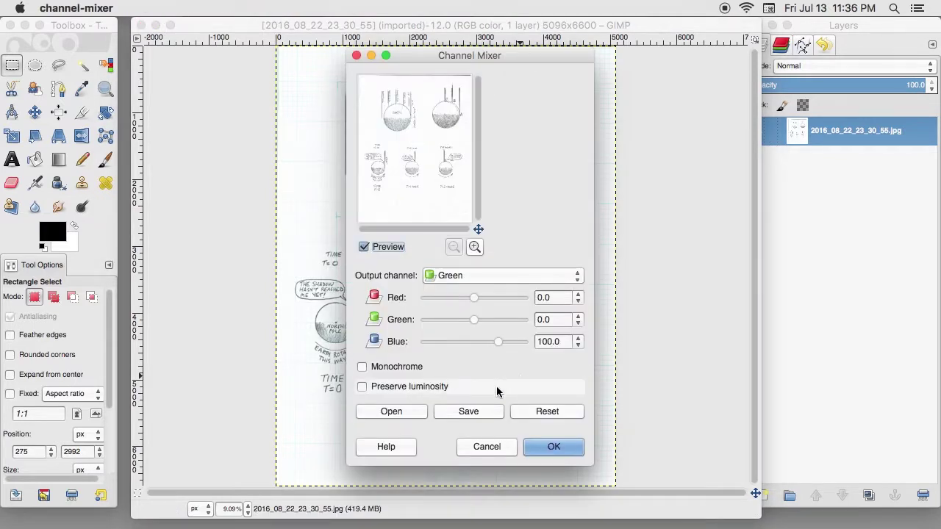
{"action": "left_click", "coordinate": [407, 412]}
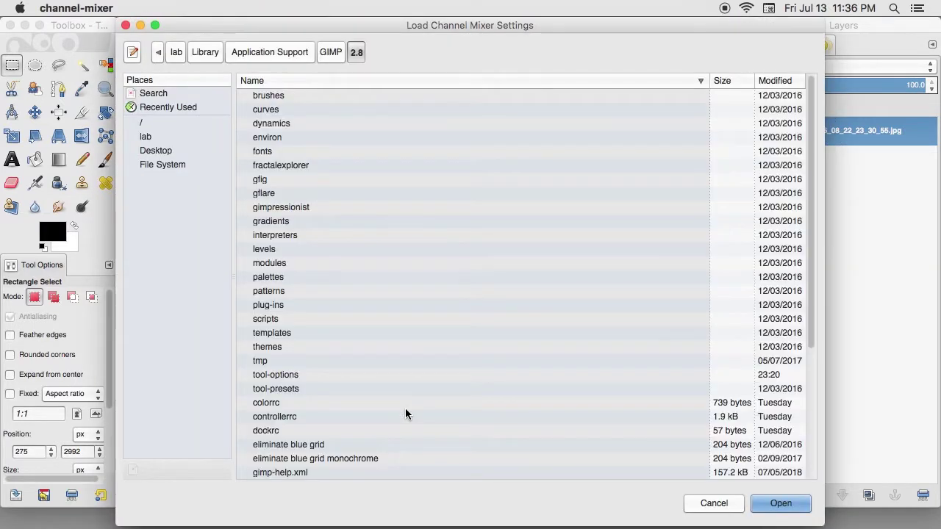
{"action": "left_click", "coordinate": [292, 446]}
{"action": "left_click", "coordinate": [777, 506]}
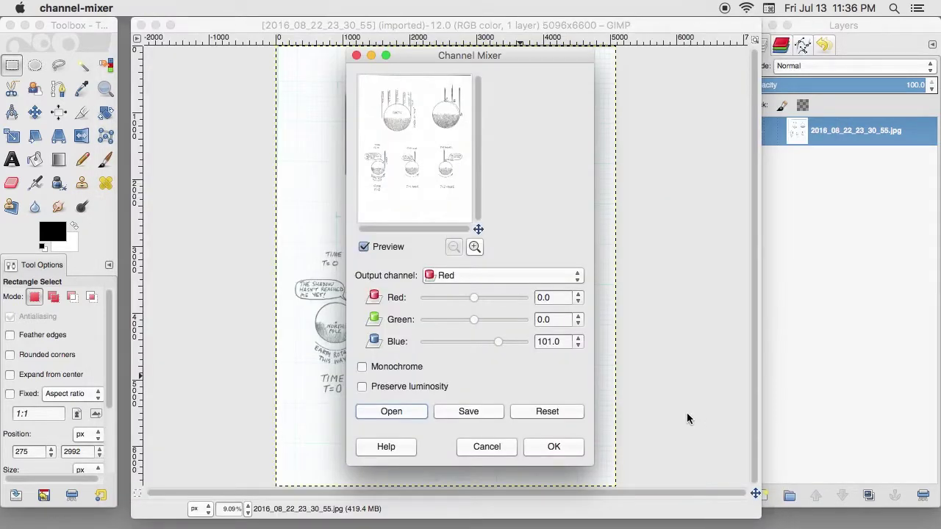
{"action": "left_click", "coordinate": [554, 446]}
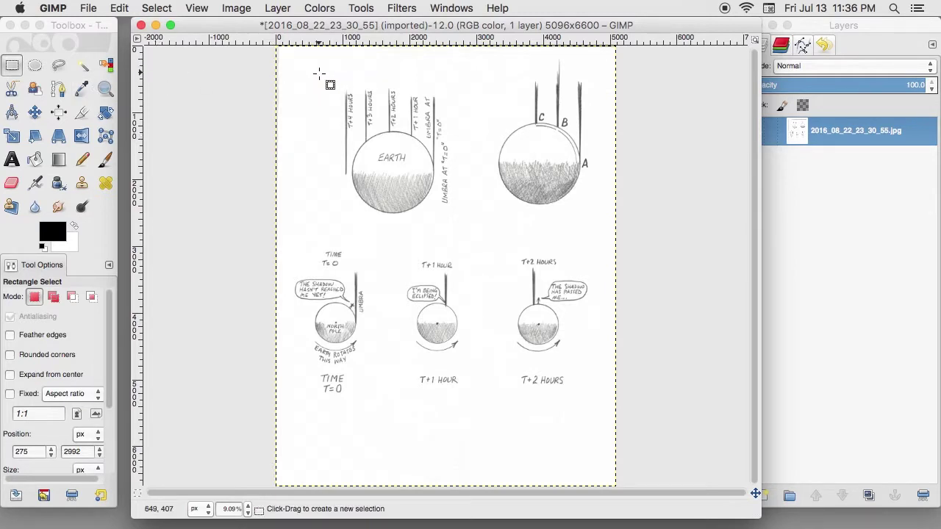
- Open the Levels adjustment and set the white input level to 249 and the midtone gamma to 0.73
{"action": "left_click", "coordinate": [321, 9]}
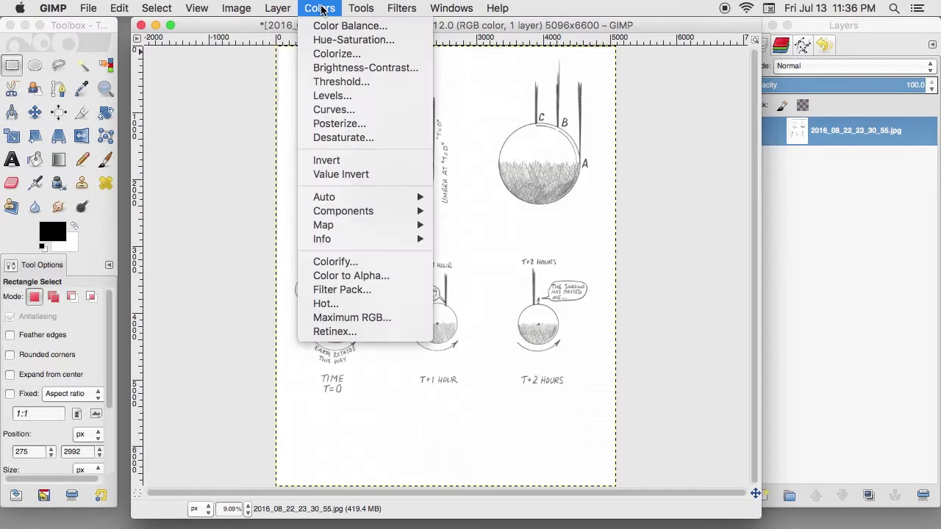
{"action": "left_click", "coordinate": [327, 95]}
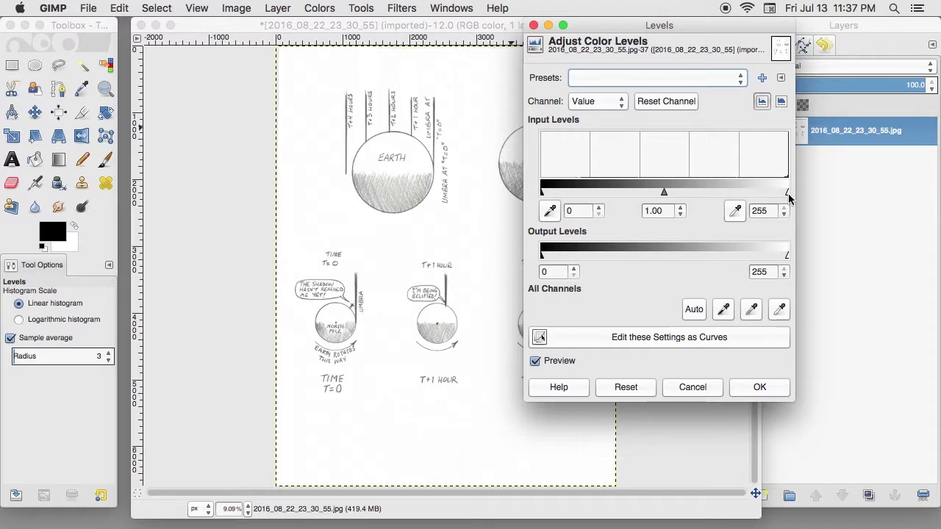
{"action": "left_click_drag", "start_coordinate": [787, 191], "coordinate": [680, 193]}
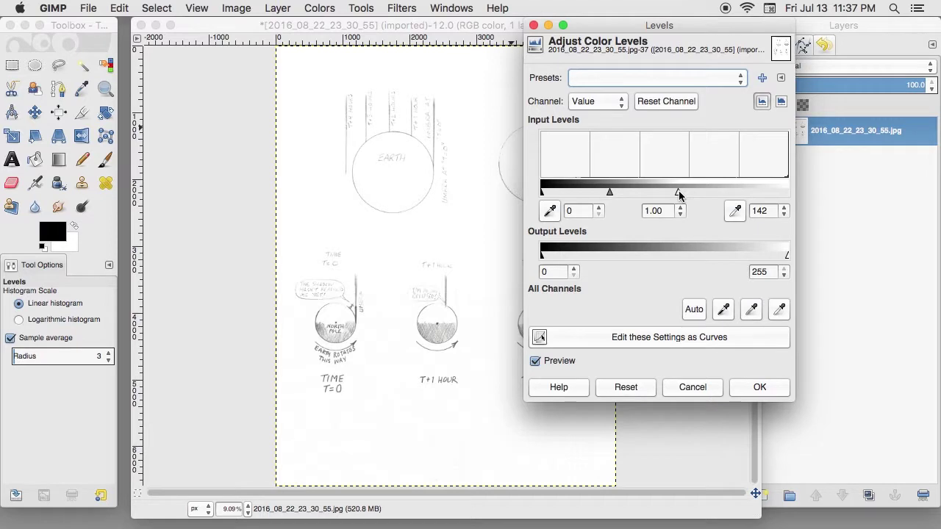
{"action": "left_click_drag", "start_coordinate": [678, 190], "coordinate": [784, 194]}
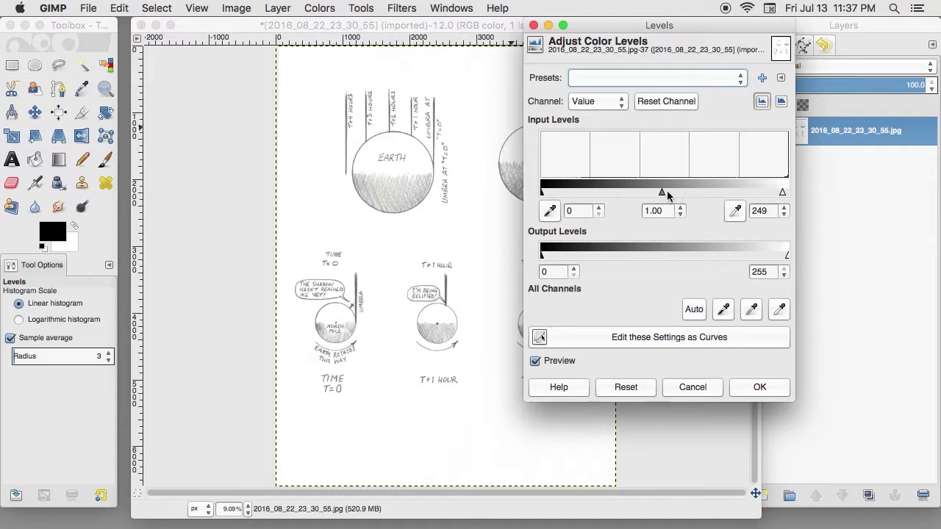
{"action": "left_click_drag", "start_coordinate": [661, 194], "coordinate": [677, 192]}
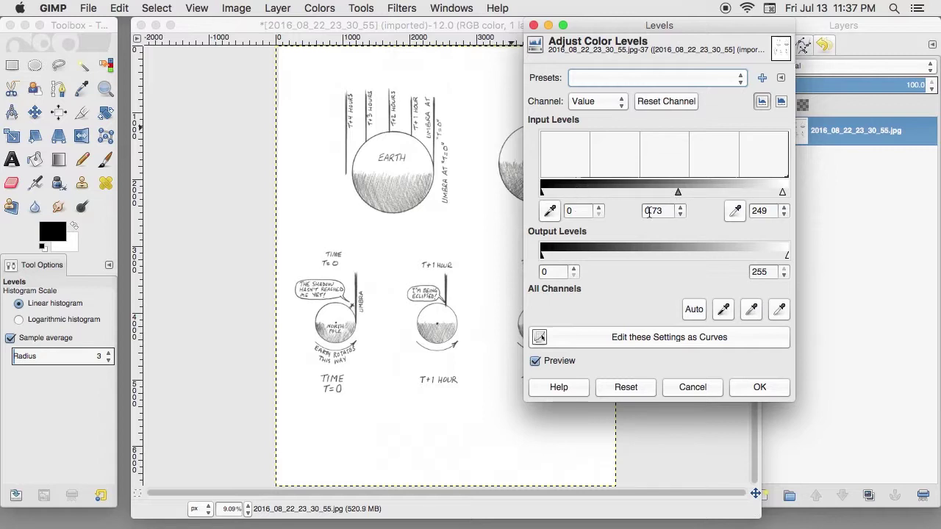
- Load the "Clean up white" preset in the Levels adjustment and apply it to the drawing
{"action": "left_click", "coordinate": [740, 80]}
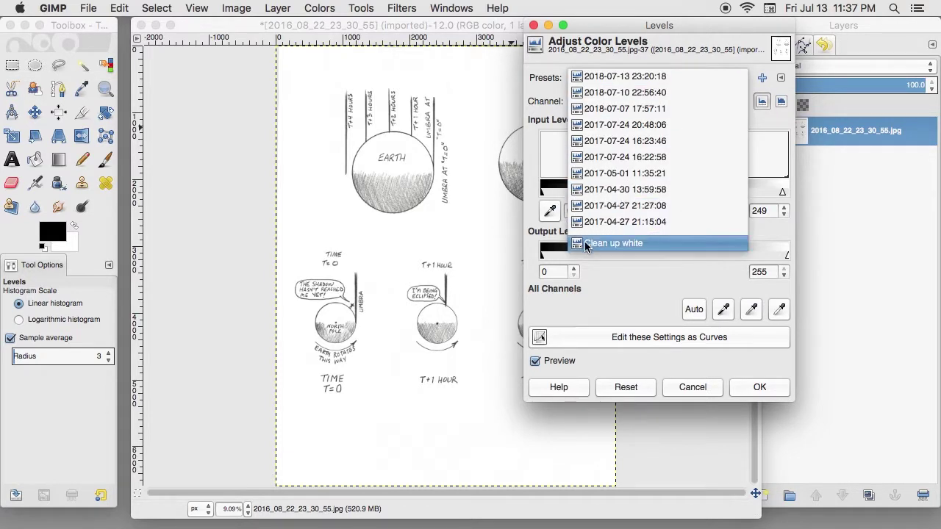
{"action": "left_click", "coordinate": [586, 247]}
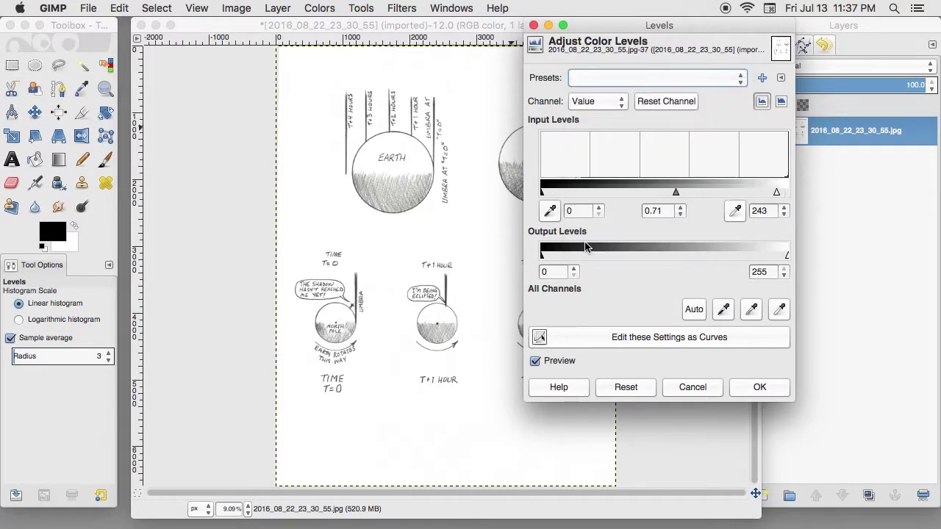
{"action": "left_click", "coordinate": [741, 395]}
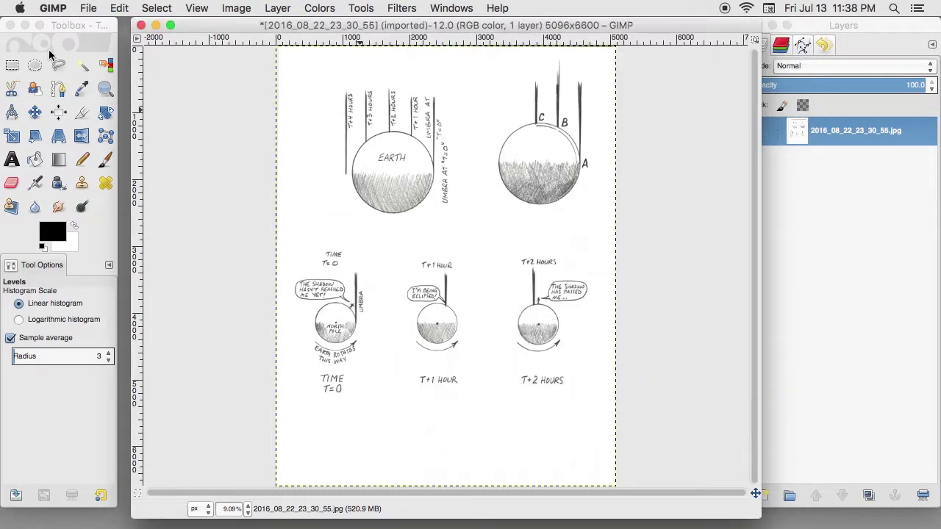
- Pick the white page background as the foreground color and erase the stray marks inside the upper-right circle below C and B
{"action": "left_click", "coordinate": [81, 89]}
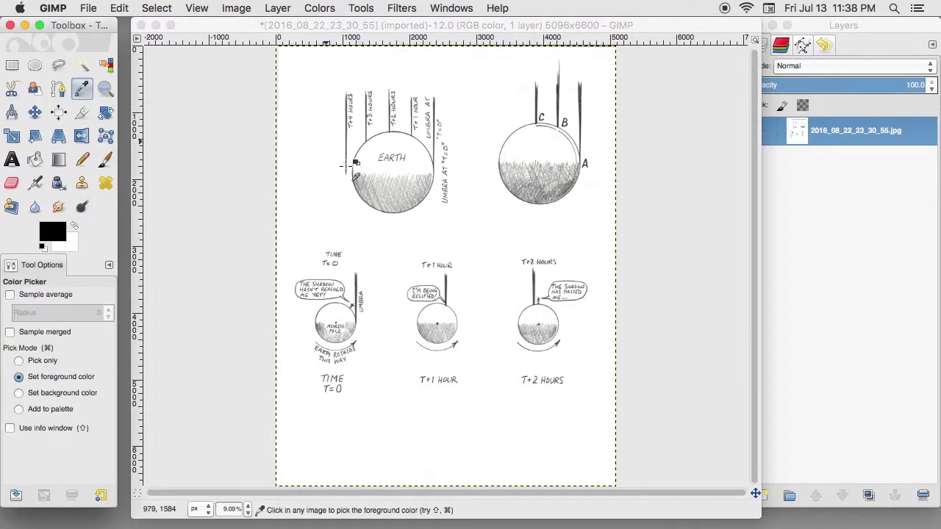
{"action": "left_click", "coordinate": [478, 211]}
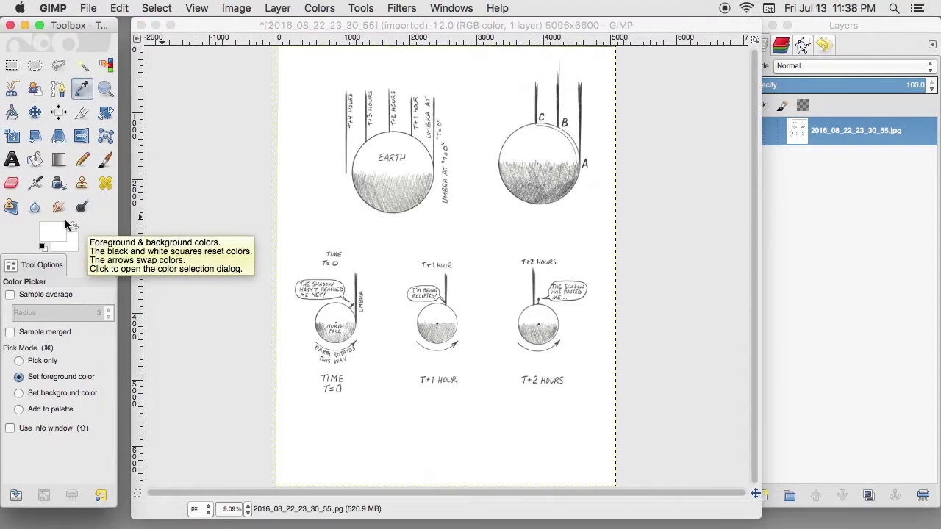
{"action": "left_click", "coordinate": [11, 184]}
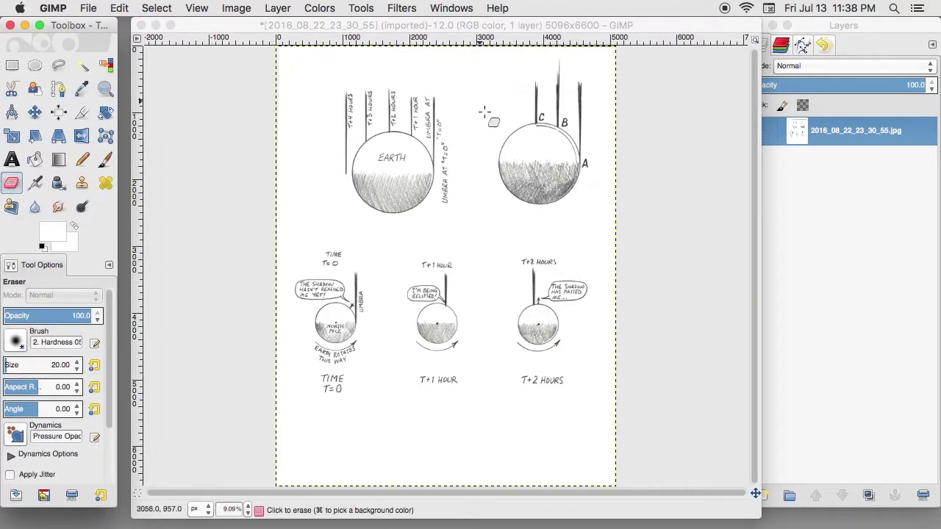
{"action": "left_click", "coordinate": [539, 128]}
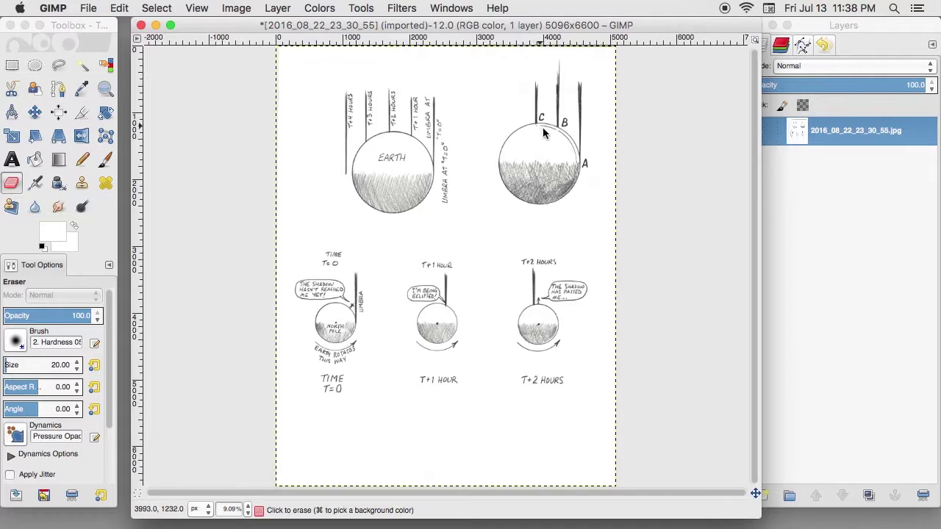
{"action": "left_click_drag", "start_coordinate": [550, 129], "coordinate": [560, 144]}
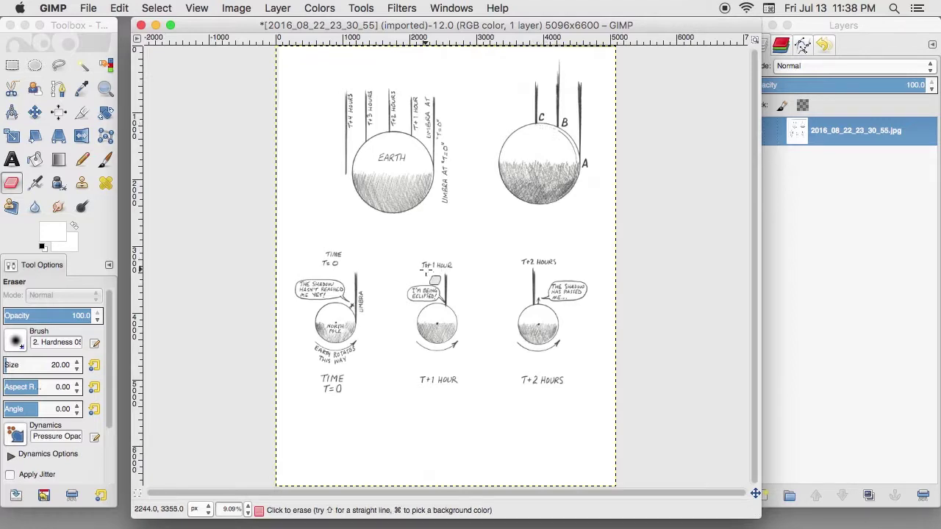
- Make a rectangular selection around the small "T=0" text under the upper "TIME" label and float it
{"action": "left_click", "coordinate": [15, 67]}
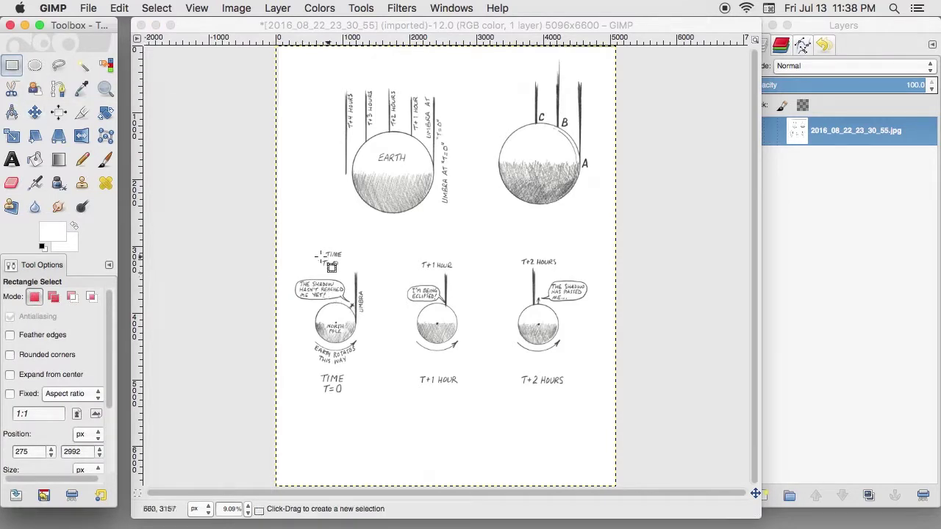
{"action": "left_click", "coordinate": [323, 265]}
{"action": "left_click_drag", "start_coordinate": [324, 260], "coordinate": [344, 269]}
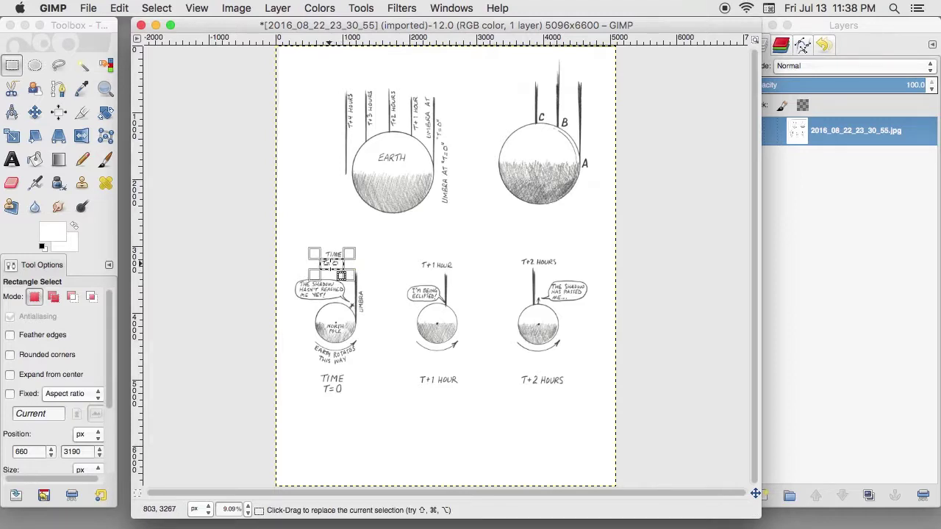
{"action": "right_click", "coordinate": [341, 276]}
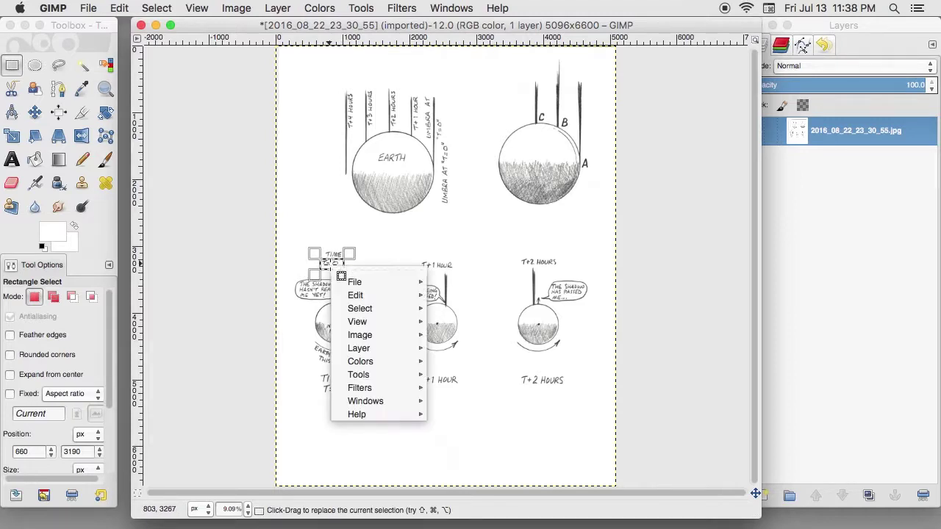
{"action": "mouse_move", "coordinate": [351, 310]}
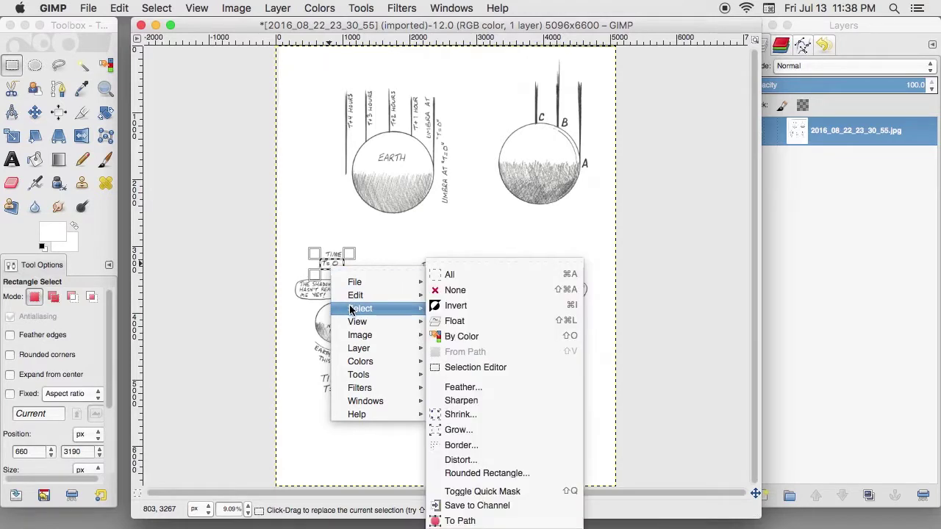
{"action": "left_click", "coordinate": [447, 320]}
- Nudge the floating "T=0" text slightly right to center it under "TIME", and anchor it to the layer
{"action": "left_click_drag", "start_coordinate": [343, 276], "coordinate": [338, 272]}
{"action": "right_click", "coordinate": [338, 272]}
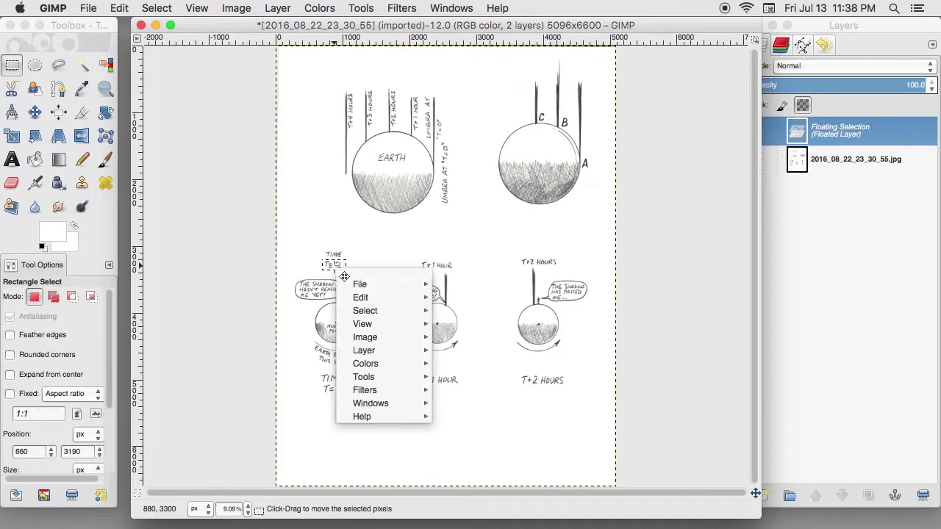
{"action": "mouse_move", "coordinate": [395, 350]}
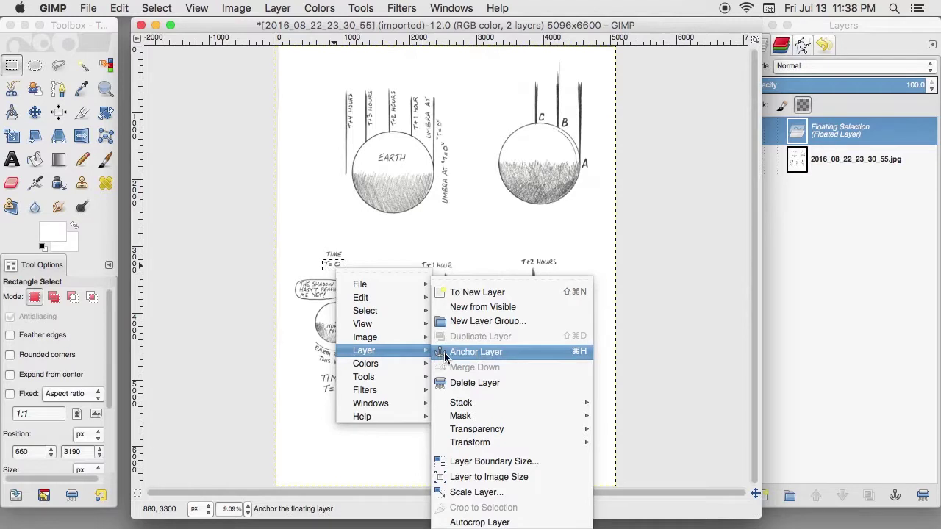
{"action": "left_click", "coordinate": [476, 352]}
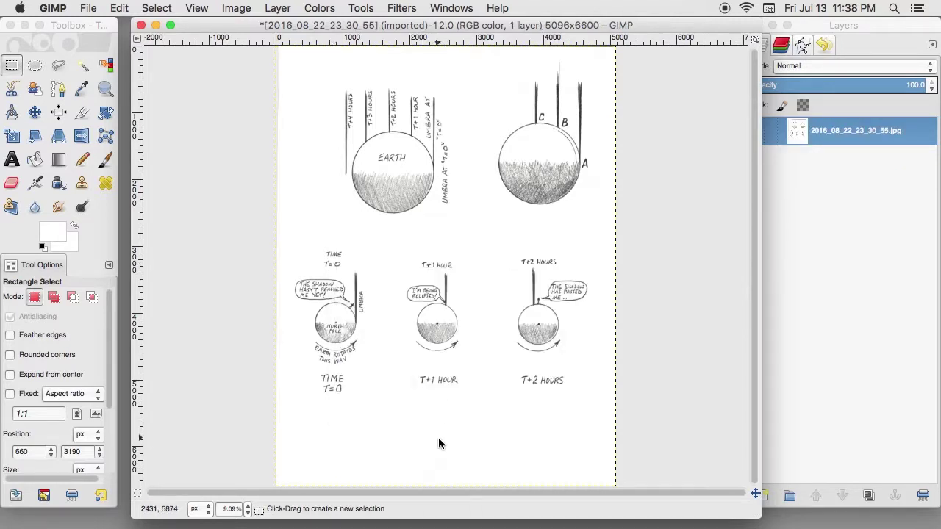
- Draw a rectangular selection around all the diagrams and labels, extending its left edge to include the whole "The shadow hasn't reached me yet!" bubble
{"action": "left_click", "coordinate": [12, 68]}
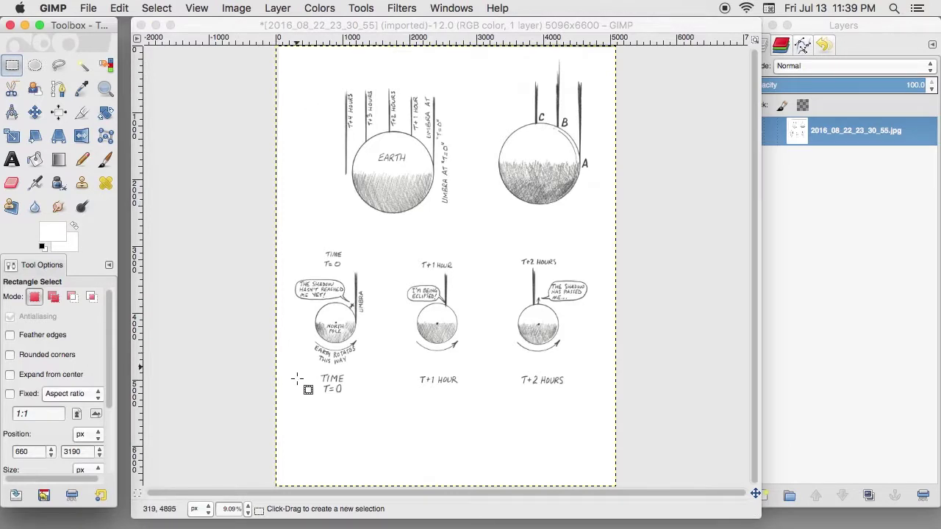
{"action": "left_click_drag", "start_coordinate": [300, 403], "coordinate": [593, 57]}
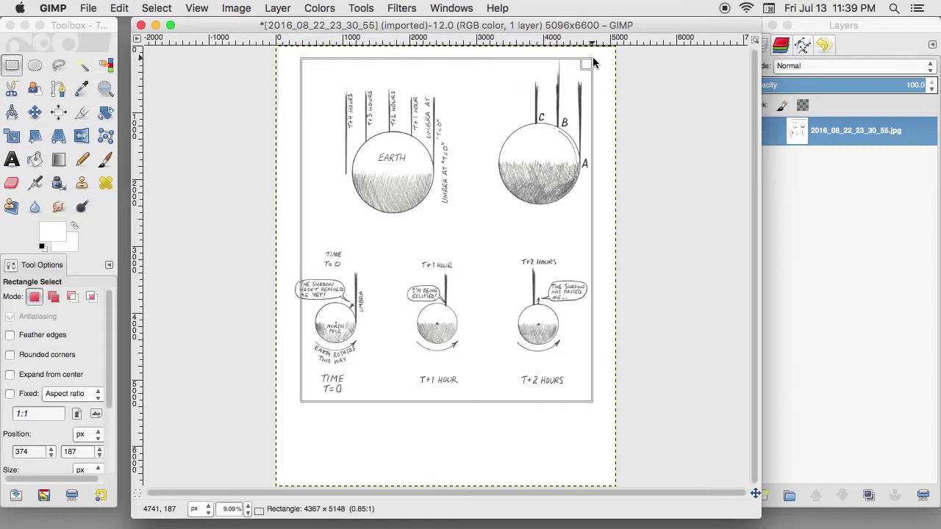
{"action": "left_click_drag", "start_coordinate": [593, 56], "coordinate": [592, 56]}
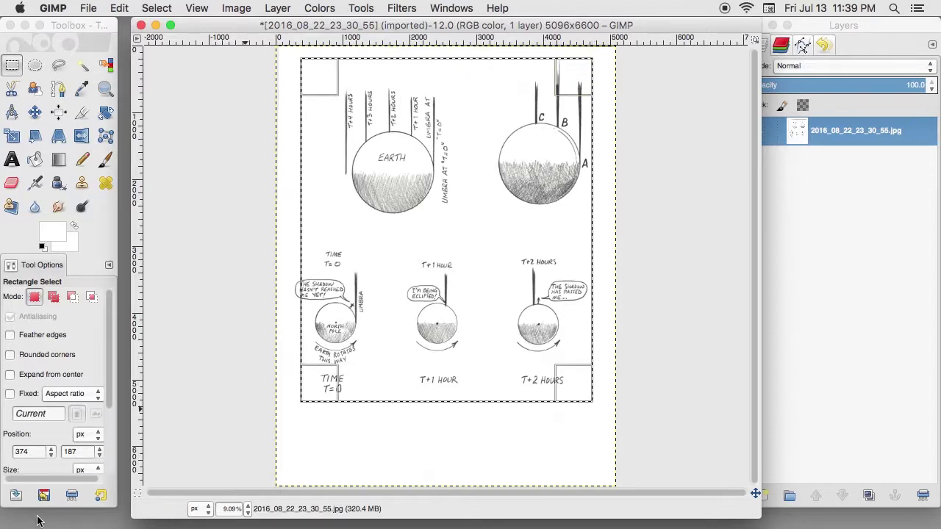
{"action": "left_click_drag", "start_coordinate": [317, 389], "coordinate": [308, 385]}
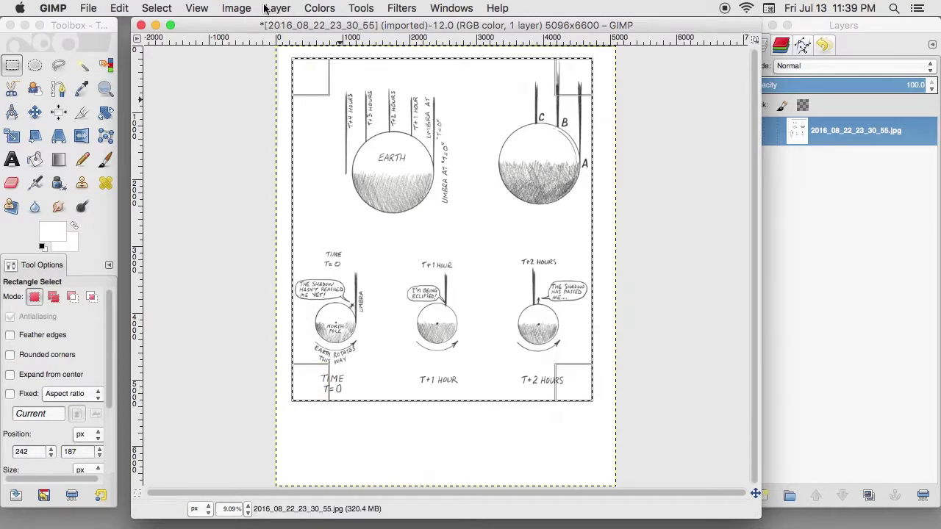
- Invert the selection and clear the page margins outside the diagrams to the white background
{"action": "left_click", "coordinate": [156, 7]}
{"action": "left_click", "coordinate": [163, 53]}
{"action": "key", "text": "Delete"}
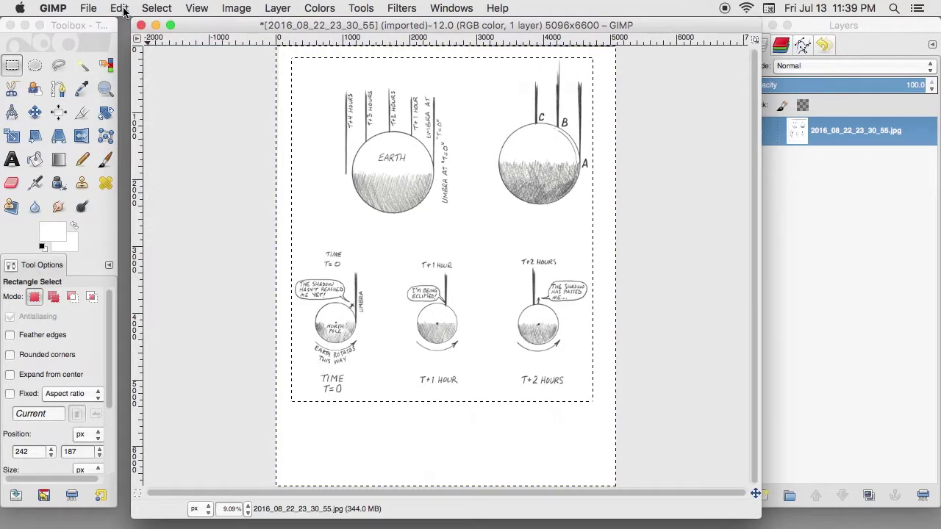
{"action": "left_click", "coordinate": [120, 8]}
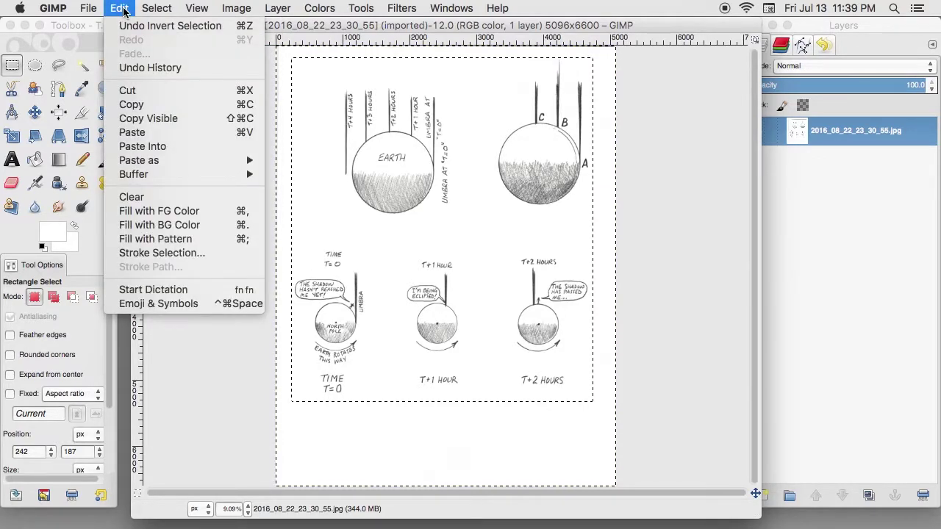
{"action": "left_click", "coordinate": [142, 197]}
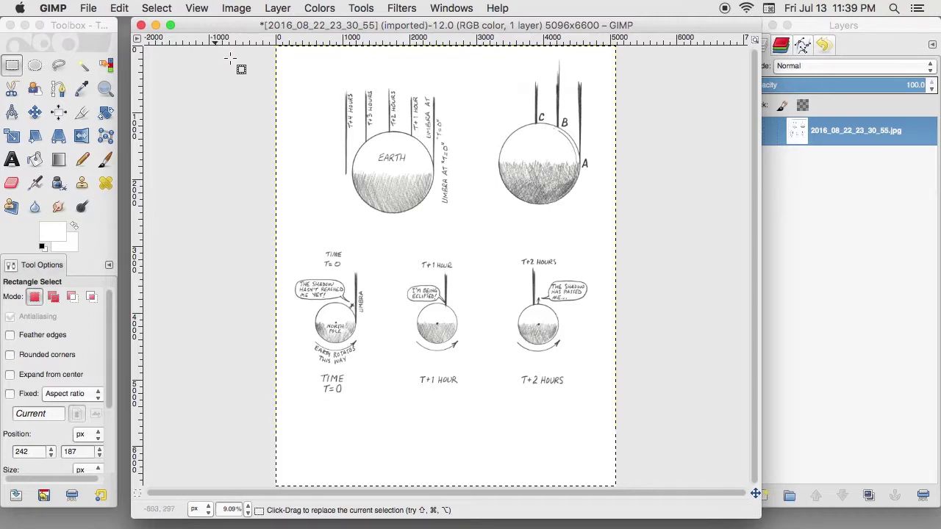
- Start saving the cleaned drawing with Save As
{"action": "left_click", "coordinate": [90, 9]}
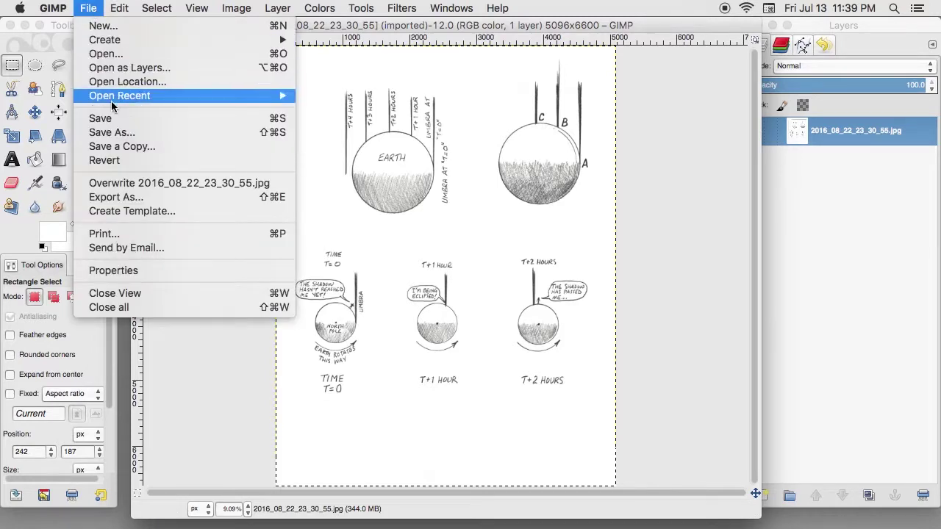
{"action": "left_click", "coordinate": [108, 135]}
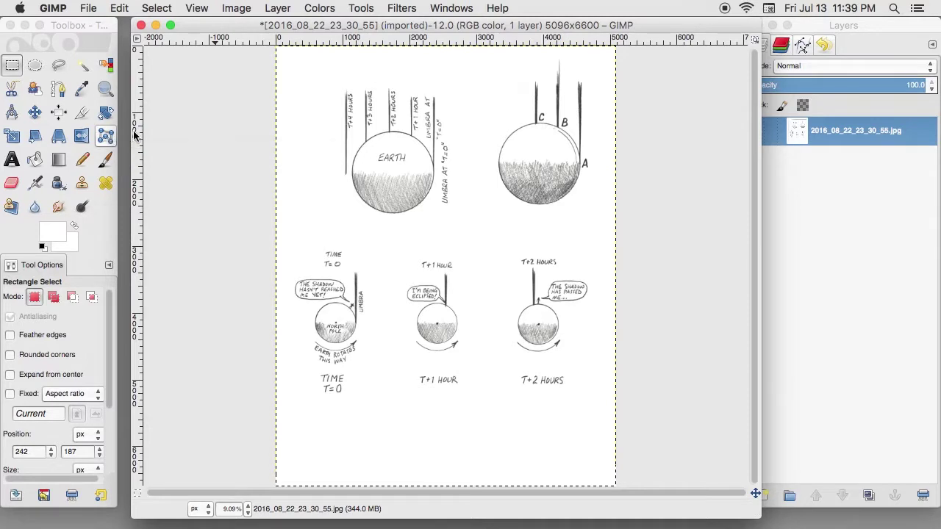